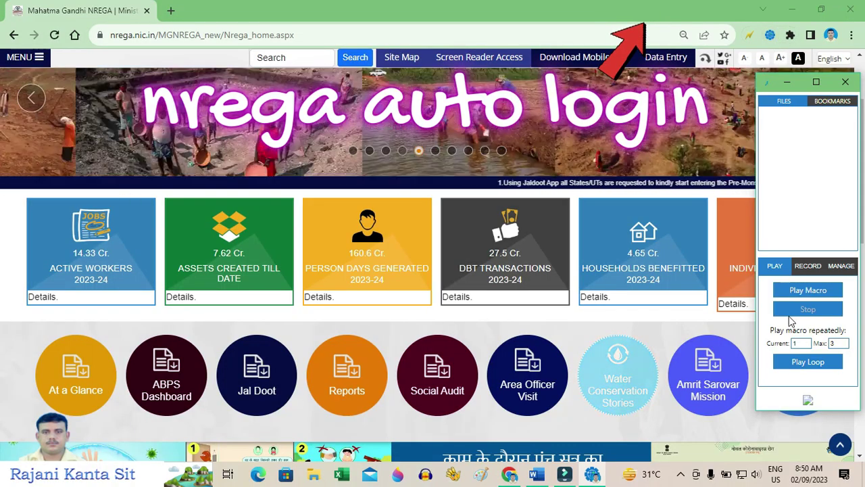
Replay the saved GP Login auto-login macro in the macro extension
{"action": "left_click", "coordinate": [803, 245]}
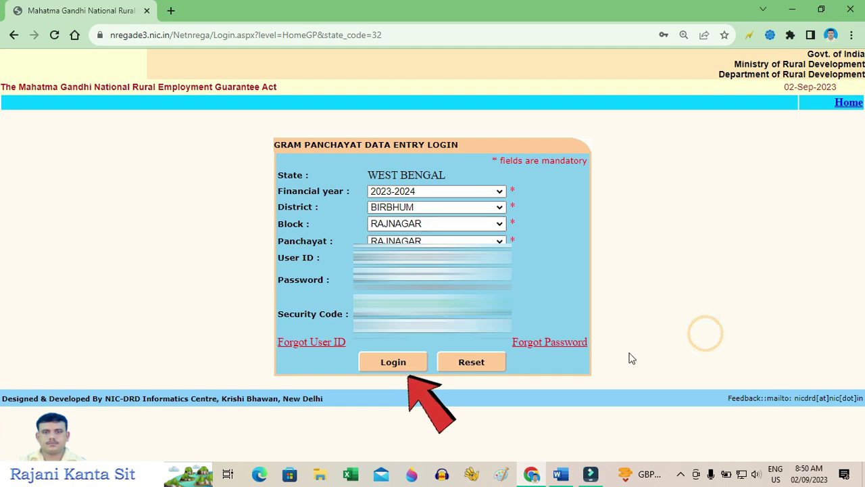
Log in to GP data entry and open Add Applicant under D.1 Registration & Job card
{"action": "left_click", "coordinate": [399, 368]}
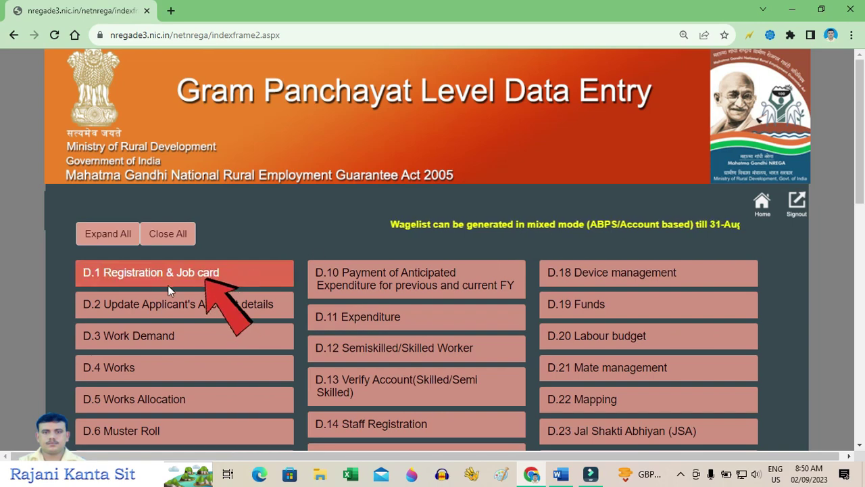
{"action": "left_click", "coordinate": [105, 274]}
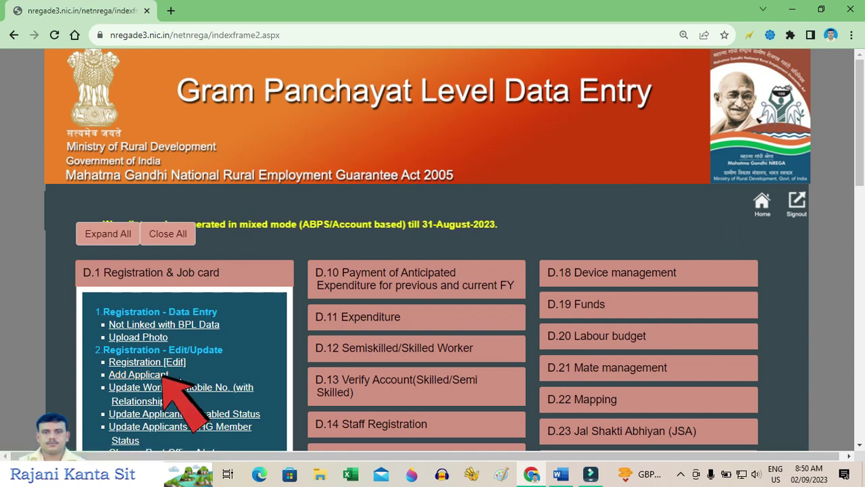
{"action": "left_click", "coordinate": [139, 375]}
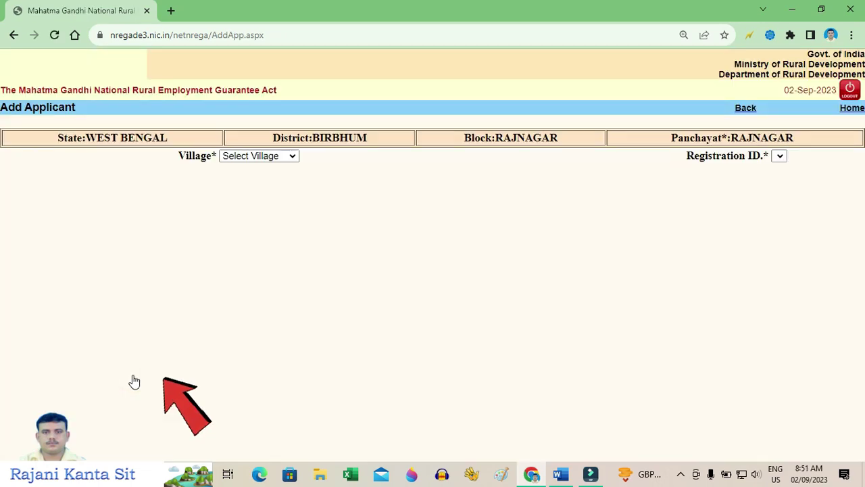
Select village RAJNAGAR-8 and the household's registration number
{"action": "left_click", "coordinate": [267, 160]}
{"action": "left_click", "coordinate": [291, 289]}
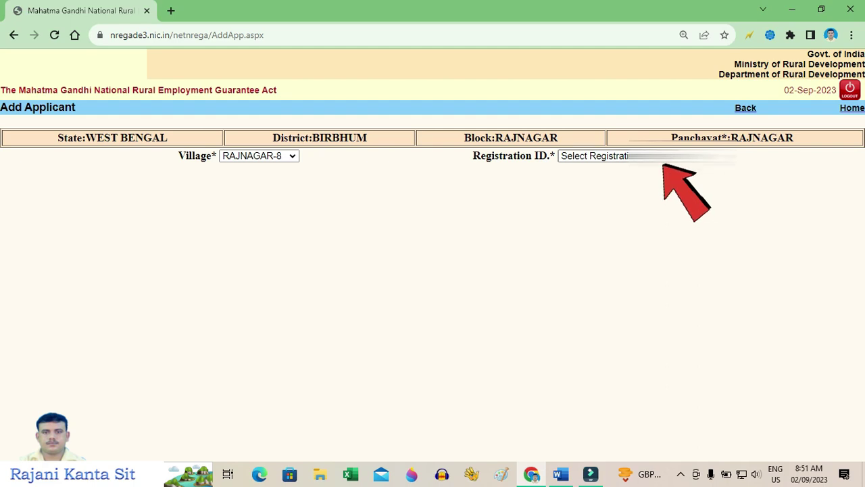
{"action": "left_click", "coordinate": [649, 156]}
{"action": "left_click", "coordinate": [652, 294]}
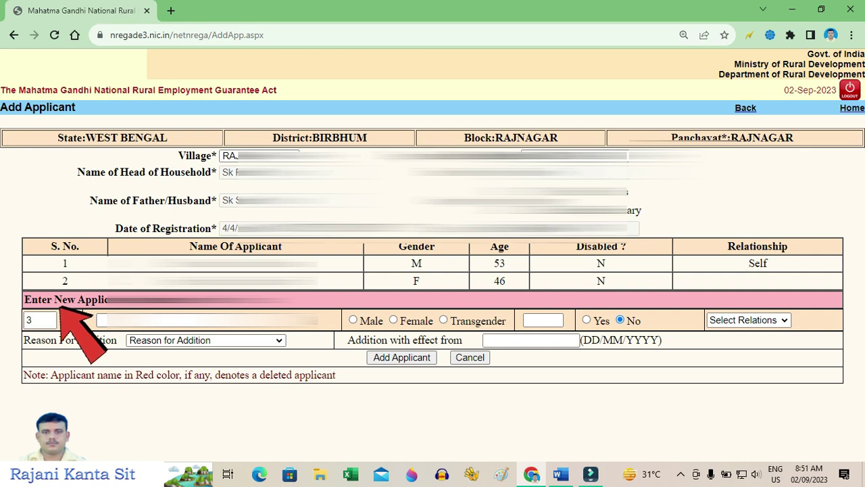
Enter the new applicant's name, gender Male, age 26 and relationship Son
{"action": "left_click", "coordinate": [102, 320]}
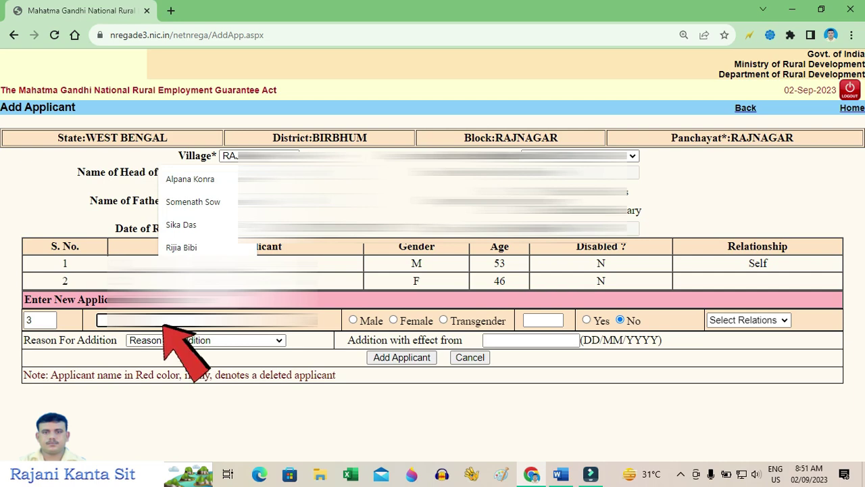
{"action": "type", "text": "Sekh"}
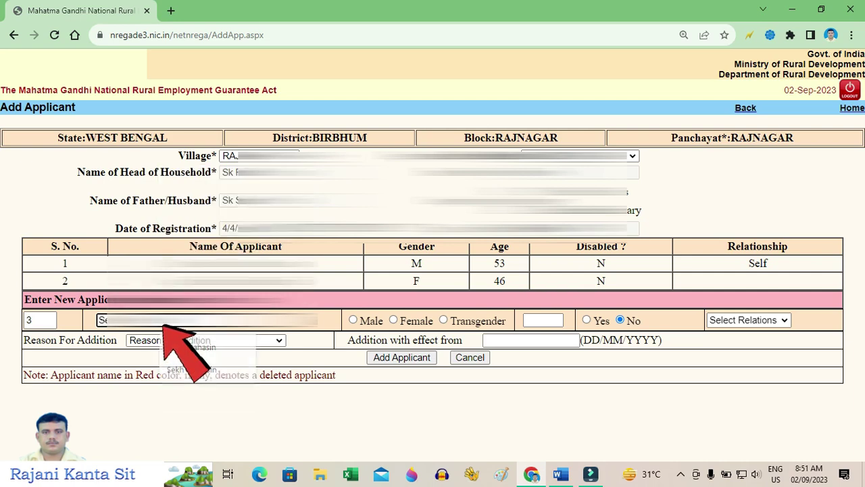
{"action": "left_click", "coordinate": [353, 319]}
{"action": "left_click", "coordinate": [540, 320]}
{"action": "type", "text": "26"}
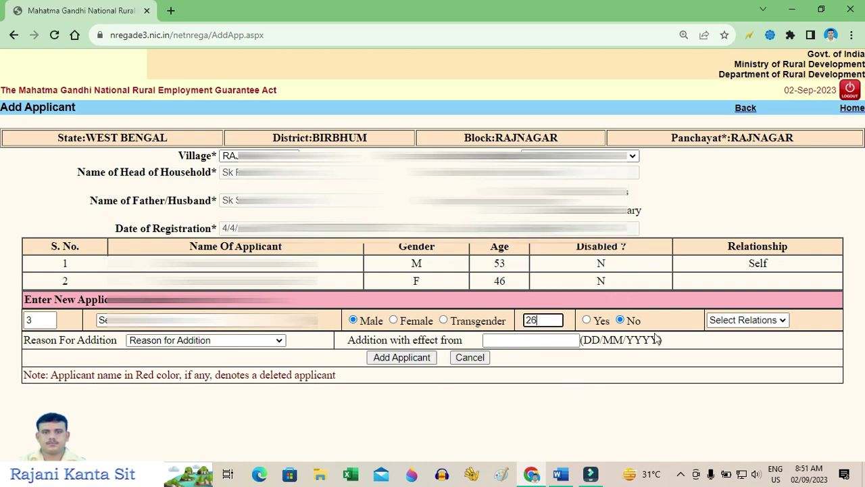
{"action": "left_click", "coordinate": [747, 320]}
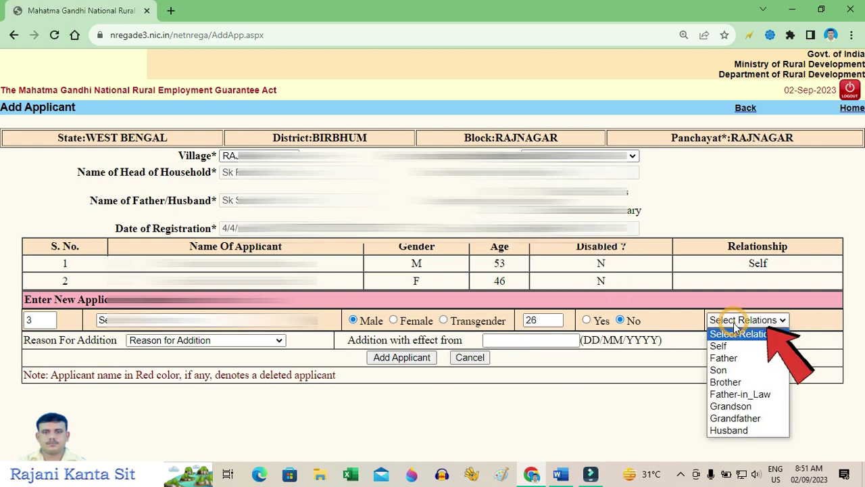
{"action": "left_click", "coordinate": [718, 370]}
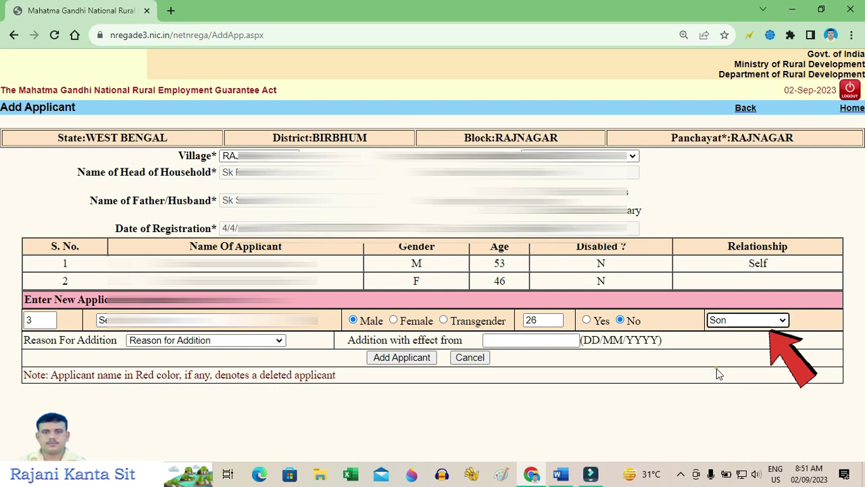
Set reason Willing to Work, effective date 02/09/2023, and submit the applicant
{"action": "left_click", "coordinate": [216, 340]}
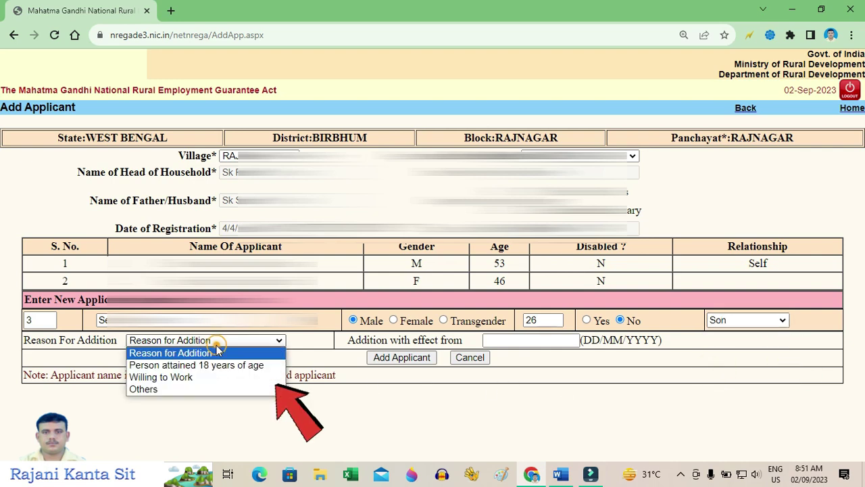
{"action": "left_click", "coordinate": [188, 377]}
{"action": "left_click", "coordinate": [530, 342]}
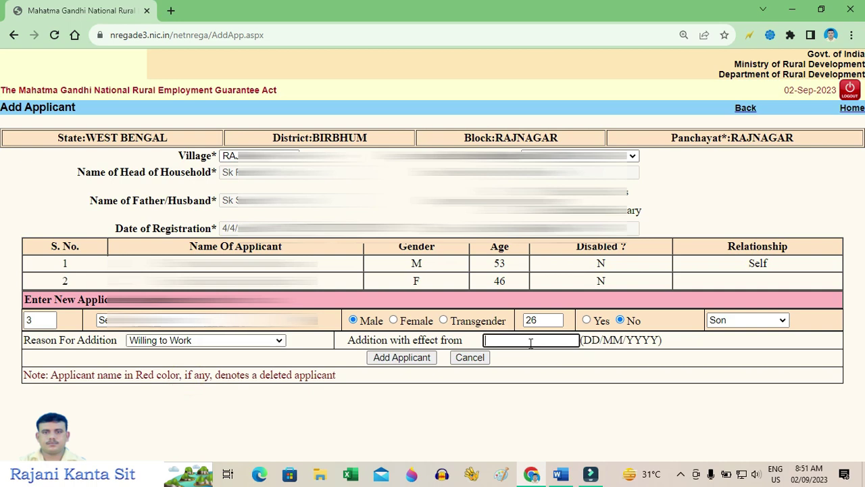
{"action": "left_click", "coordinate": [531, 341]}
{"action": "type", "text": "02/09"}
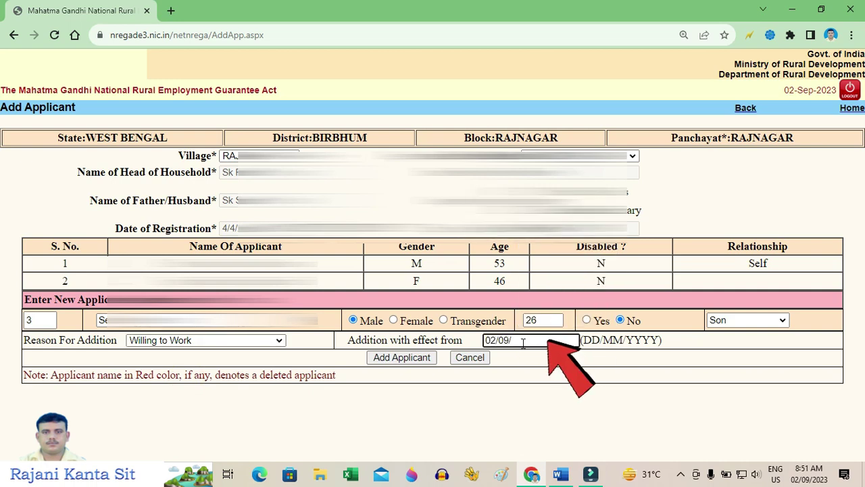
{"action": "type", "text": "/2023"}
{"action": "left_click", "coordinate": [407, 363]}
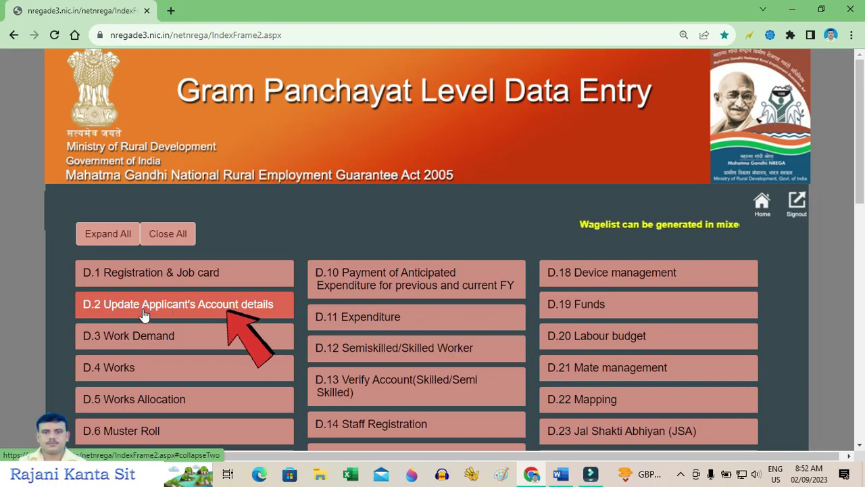
Open the Commercial/RRB Bank account details form and choose a bank starting with P
{"action": "left_click", "coordinate": [144, 313]}
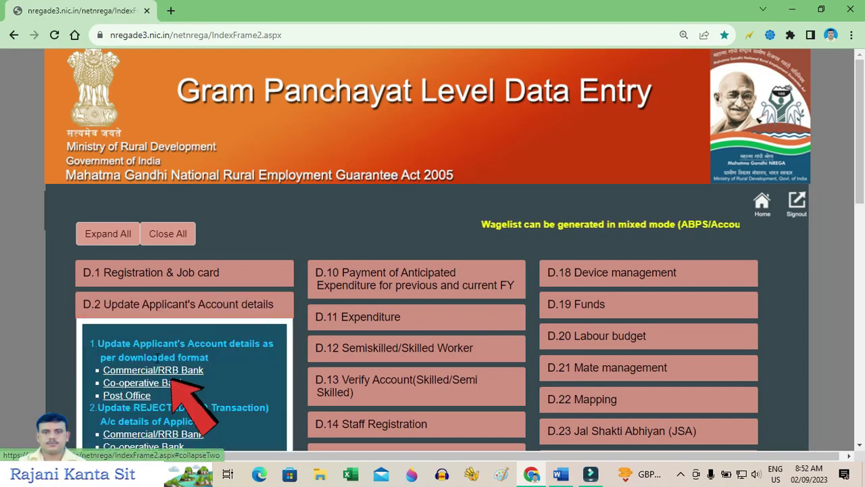
{"action": "left_click", "coordinate": [158, 371]}
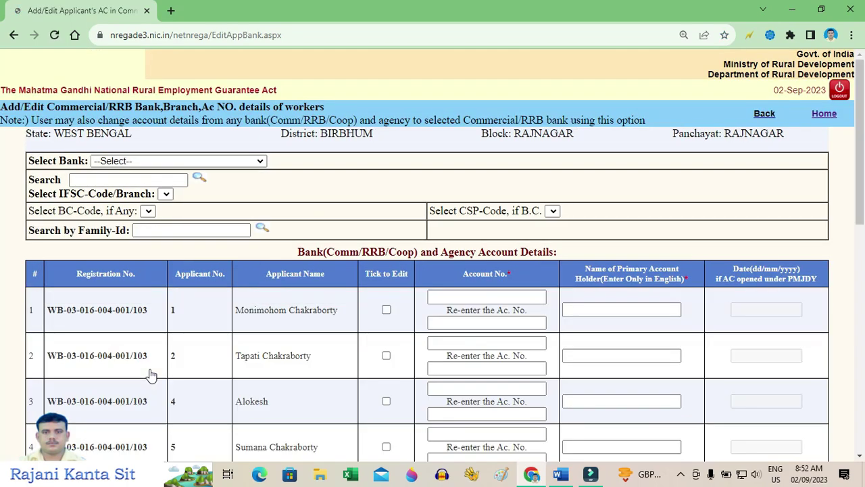
{"action": "left_click", "coordinate": [236, 161]}
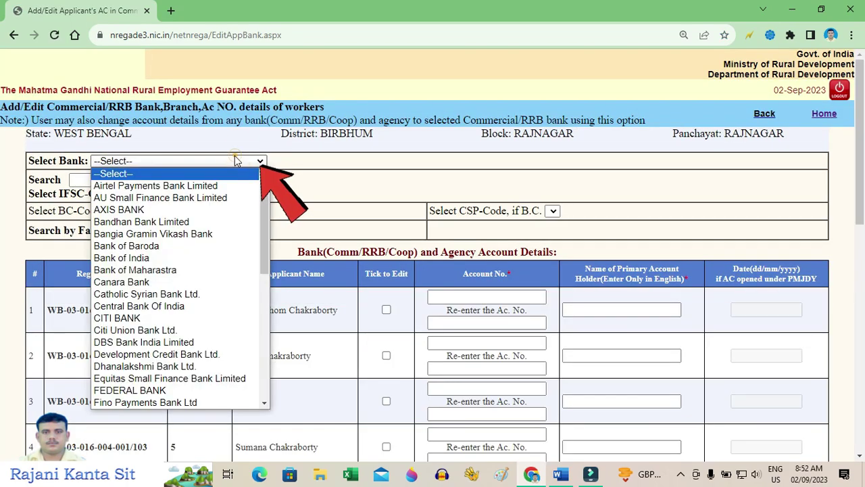
{"action": "key", "text": "p"}
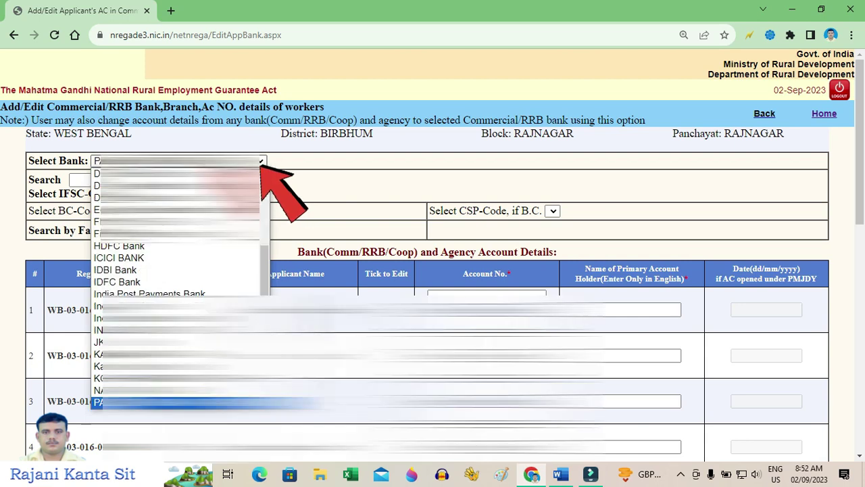
{"action": "key", "text": "Return"}
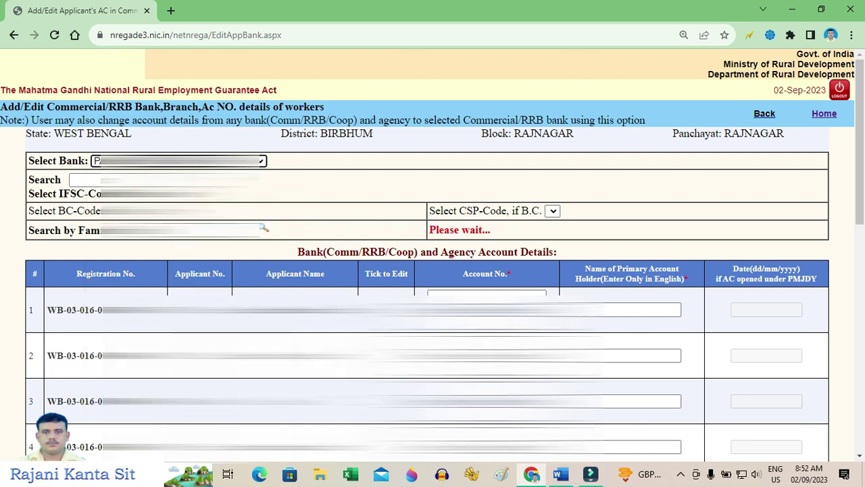
Search the branch, pick its IFSC code, and filter the table to the worker's family
{"action": "left_click", "coordinate": [282, 178]}
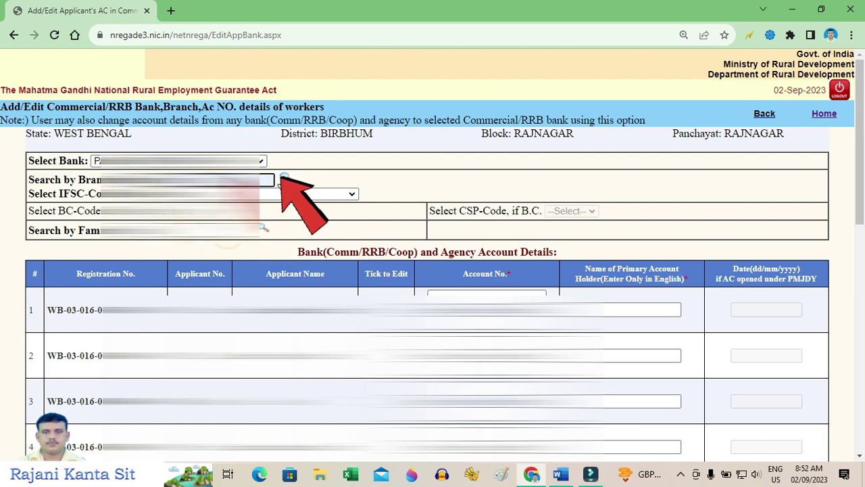
{"action": "left_click", "coordinate": [283, 177]}
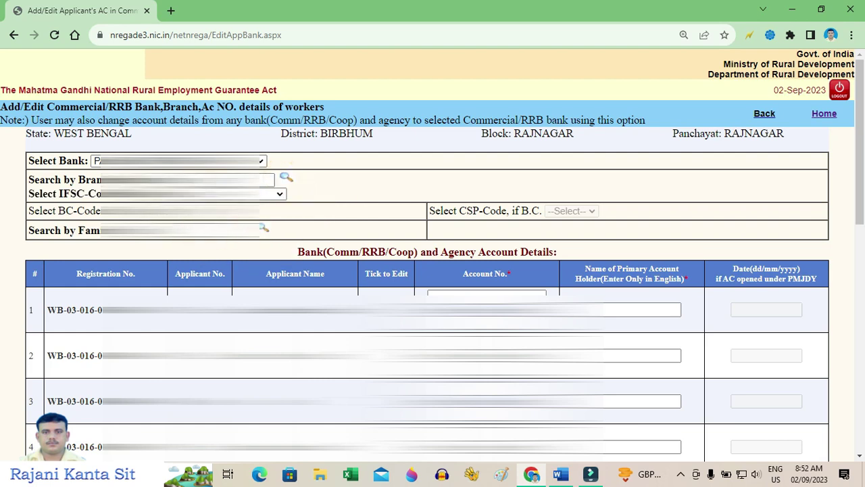
{"action": "left_click", "coordinate": [271, 217]}
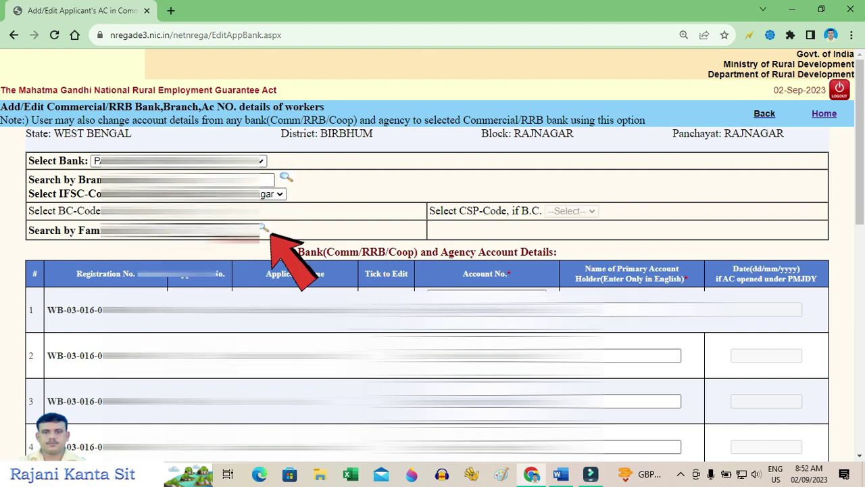
{"action": "left_click", "coordinate": [263, 229]}
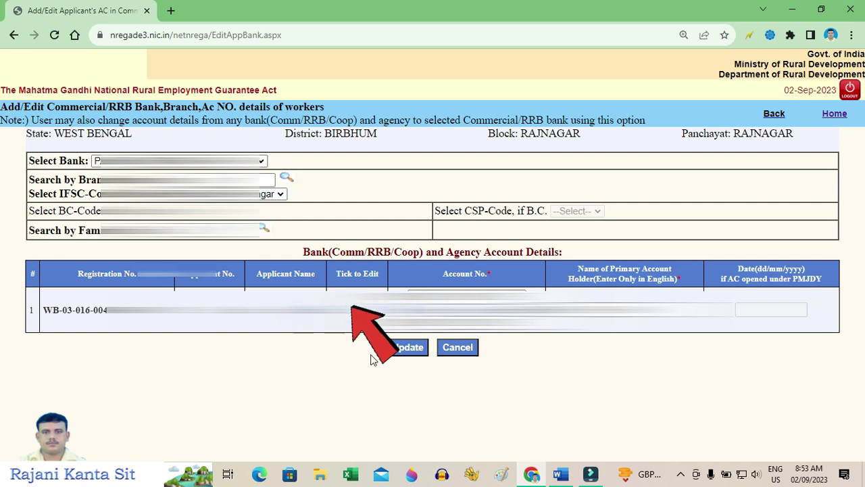
Update the worker's bank account details and acknowledge the 1-record-updated alert
{"action": "left_click", "coordinate": [407, 346]}
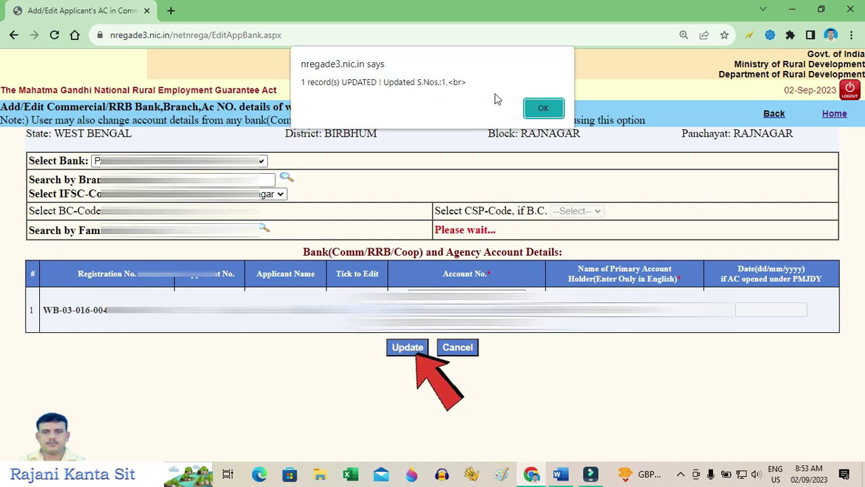
{"action": "left_click", "coordinate": [545, 109]}
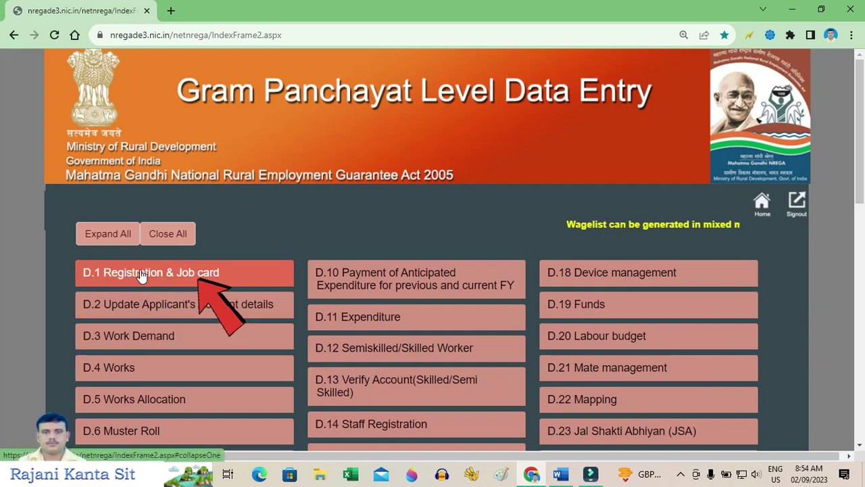
Open 'Bulk updation of Aadhaar Seeding/Authentication' from D.1 Registration & Job card
{"action": "left_click", "coordinate": [174, 283]}
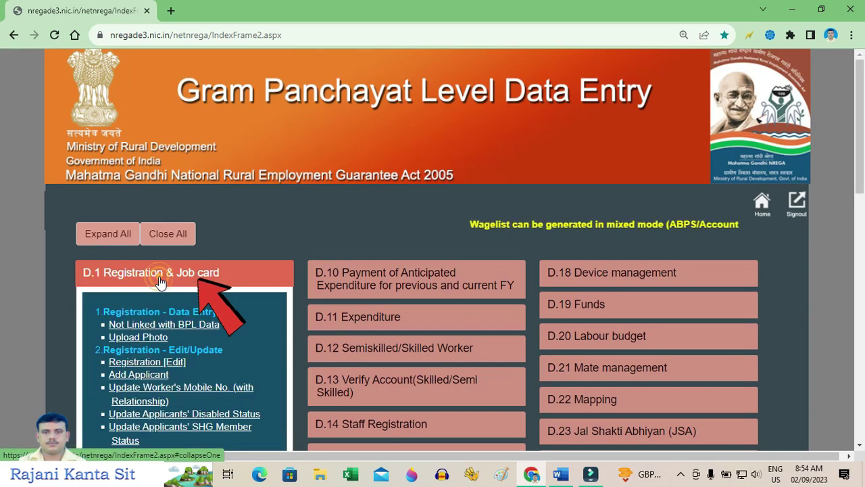
{"action": "scroll", "coordinate": [227, 234], "scroll_direction": "down", "scroll_amount": 3}
{"action": "scroll", "coordinate": [328, 391], "scroll_direction": "down", "scroll_amount": 2}
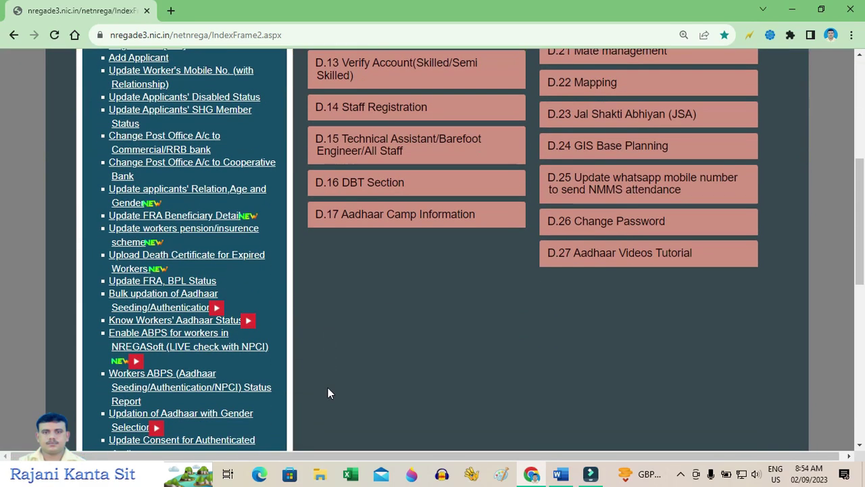
{"action": "left_click", "coordinate": [182, 297]}
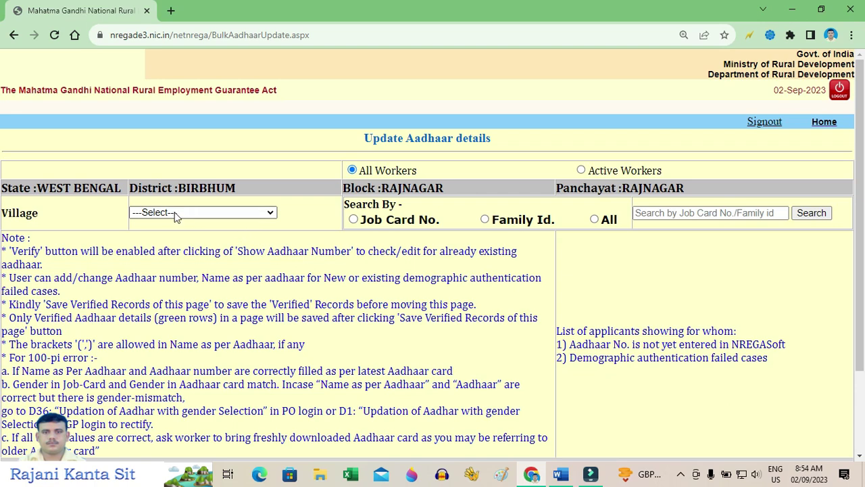
Select village RAJNAGAR-10 and search for the worker by family ID
{"action": "left_click", "coordinate": [181, 215]}
{"action": "left_click", "coordinate": [186, 249]}
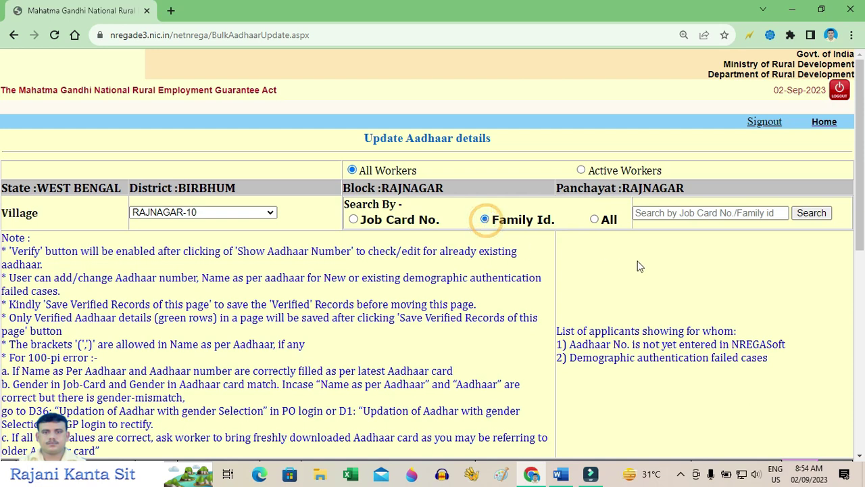
{"action": "left_click", "coordinate": [669, 214]}
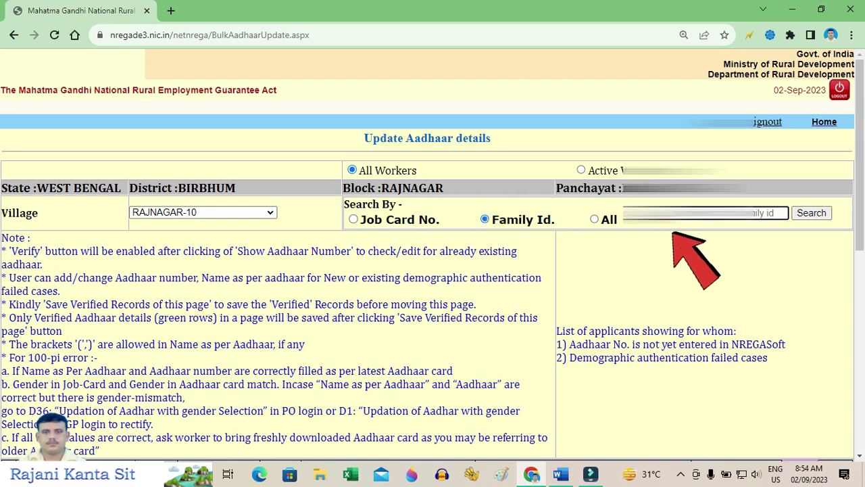
{"action": "left_click", "coordinate": [813, 214]}
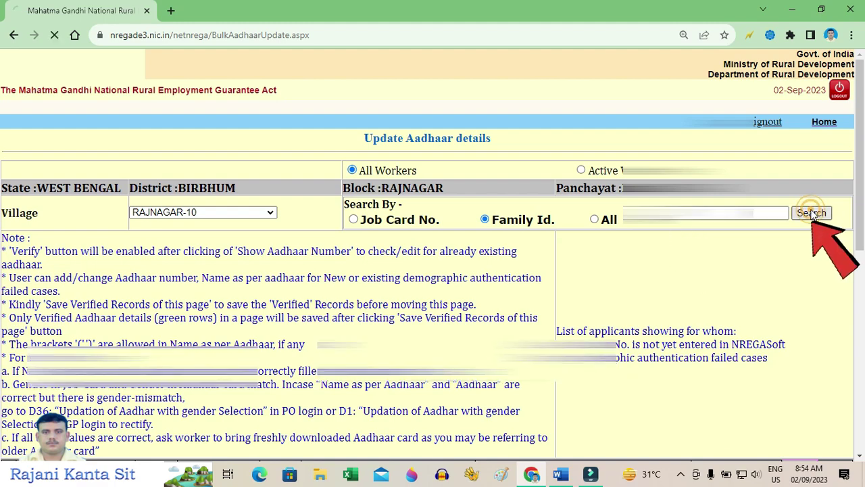
{"action": "scroll", "coordinate": [746, 353], "scroll_direction": "down", "scroll_amount": 2}
Enter the worker's Aadhaar number and name as per Aadhaar, then verify with UIDAI
{"action": "left_click", "coordinate": [311, 359]}
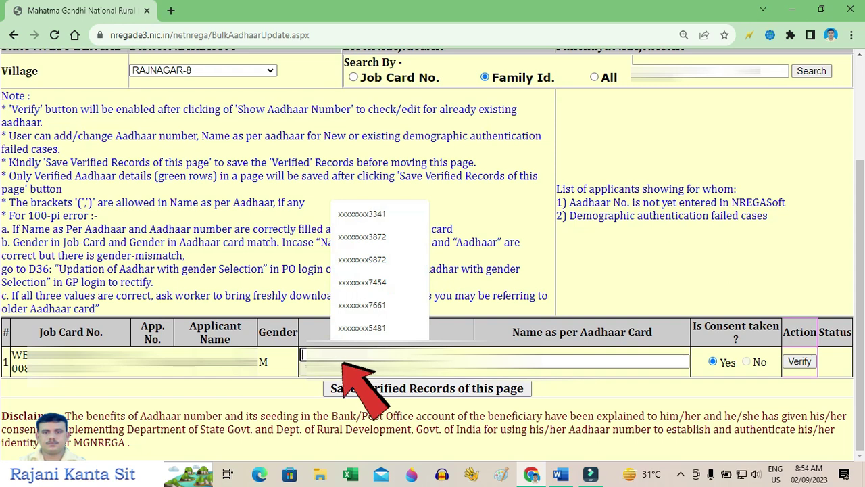
{"action": "type", "text": "4"}
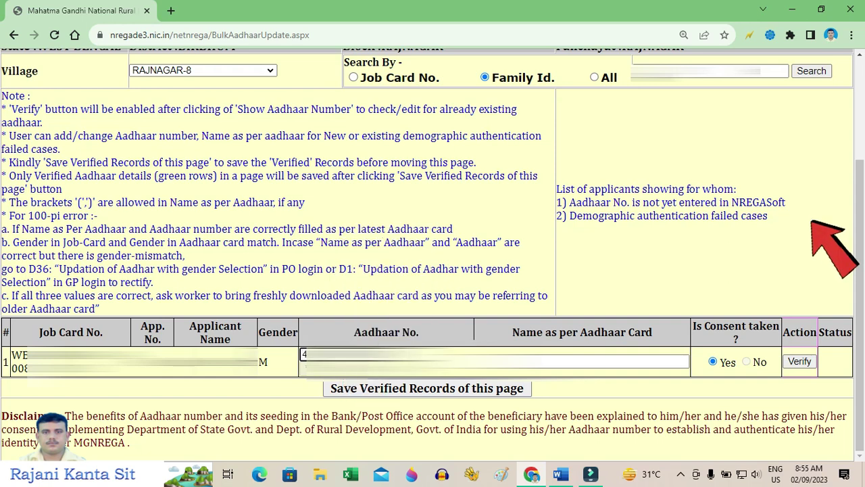
{"action": "left_click", "coordinate": [576, 358]}
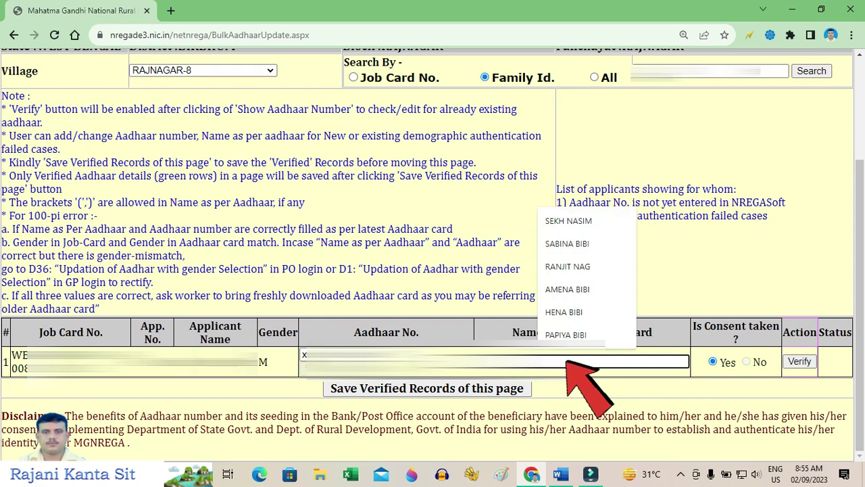
{"action": "key", "text": "Escape"}
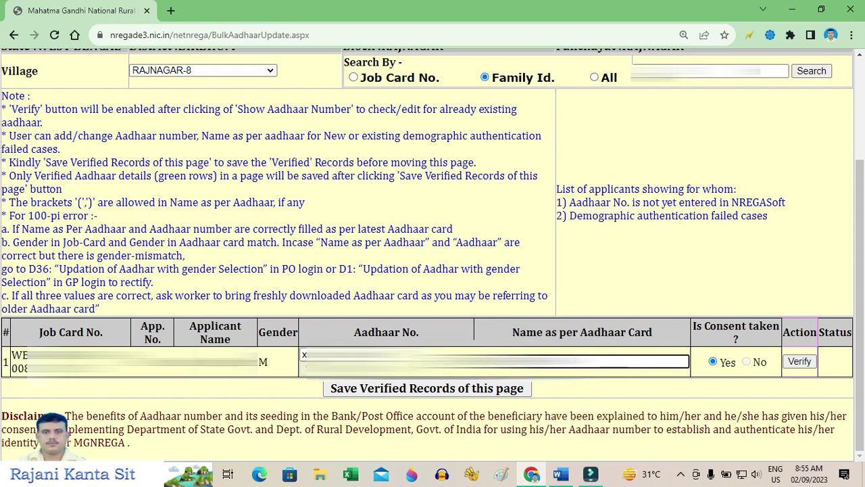
{"action": "left_click", "coordinate": [800, 362]}
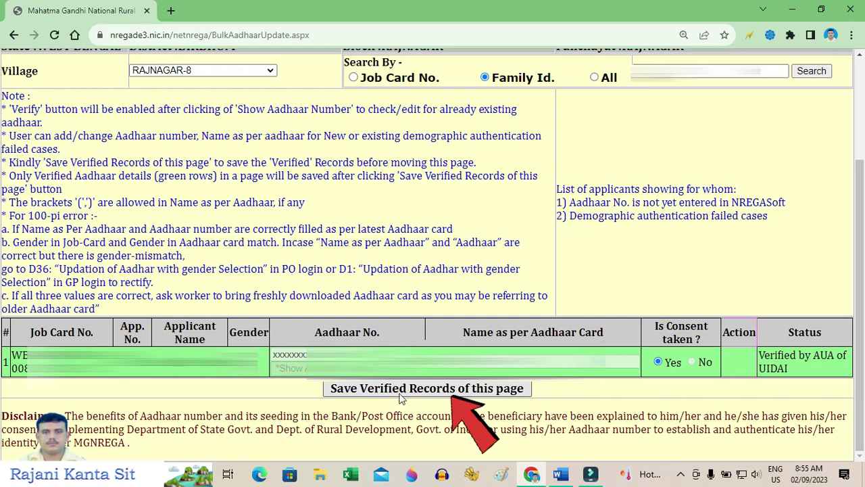
Save the verified Aadhaar records of this page
{"action": "left_click", "coordinate": [421, 391]}
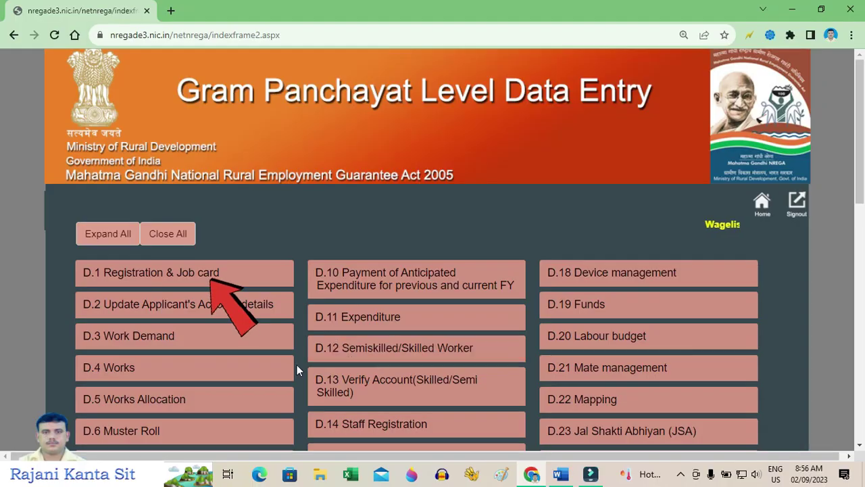
Open 'Update Worker's Mobile No. (with Relationship)' under D.1 Registration & Job card
{"action": "left_click", "coordinate": [145, 277]}
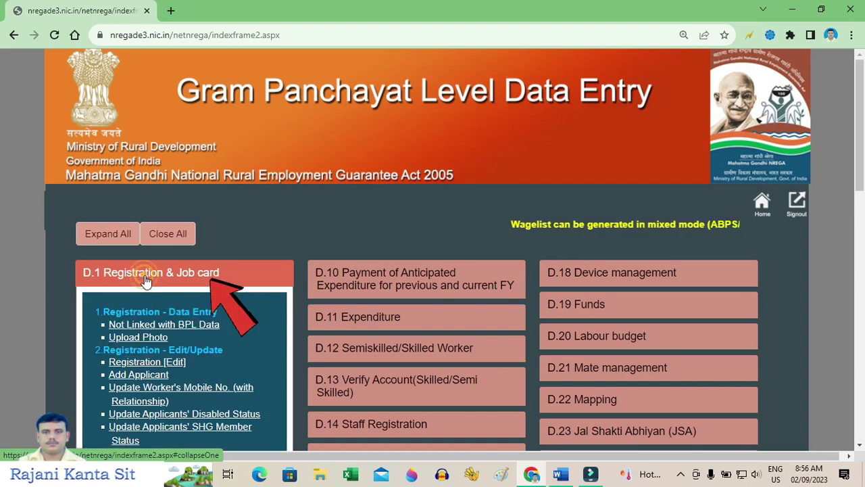
{"action": "scroll", "coordinate": [388, 340], "scroll_direction": "down", "scroll_amount": 4}
{"action": "scroll", "coordinate": [388, 340], "scroll_direction": "up", "scroll_amount": 1}
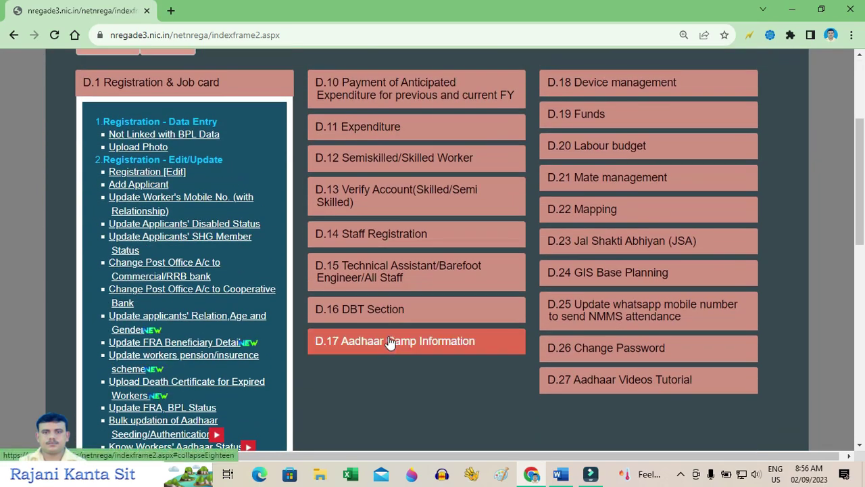
{"action": "left_click", "coordinate": [191, 203]}
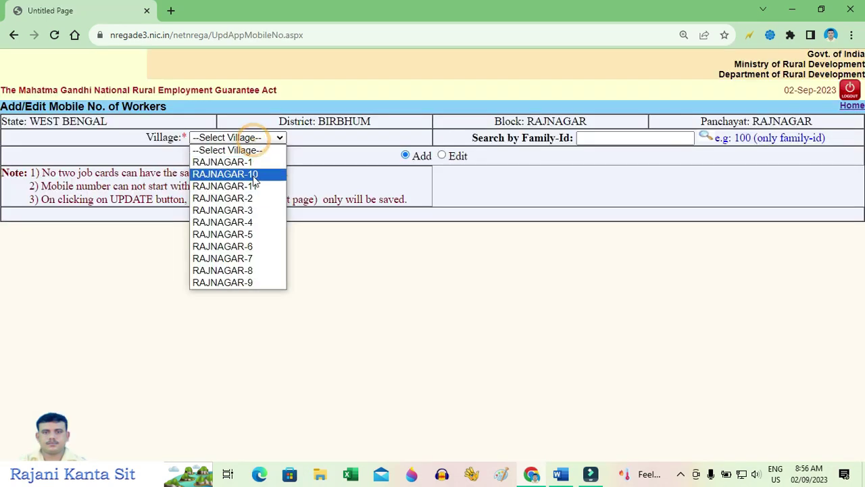
Choose village RAJNAGAR-8 and search for the worker by family ID
{"action": "left_click", "coordinate": [248, 273]}
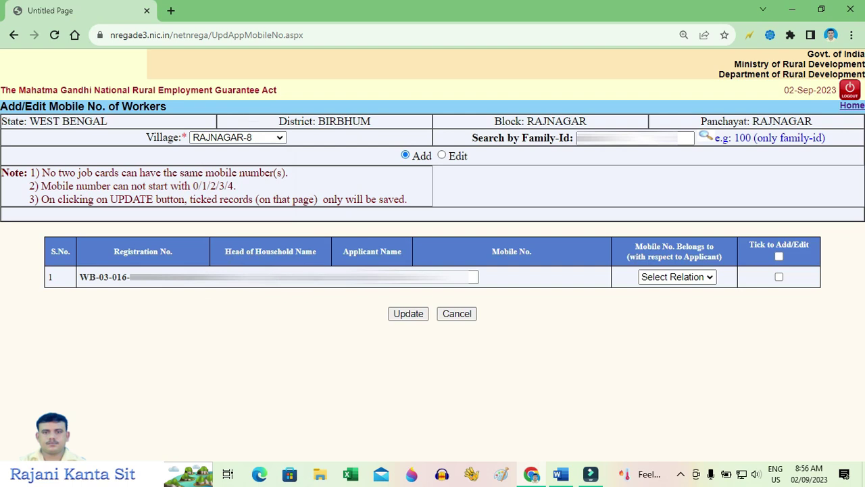
{"action": "left_click", "coordinate": [630, 139]}
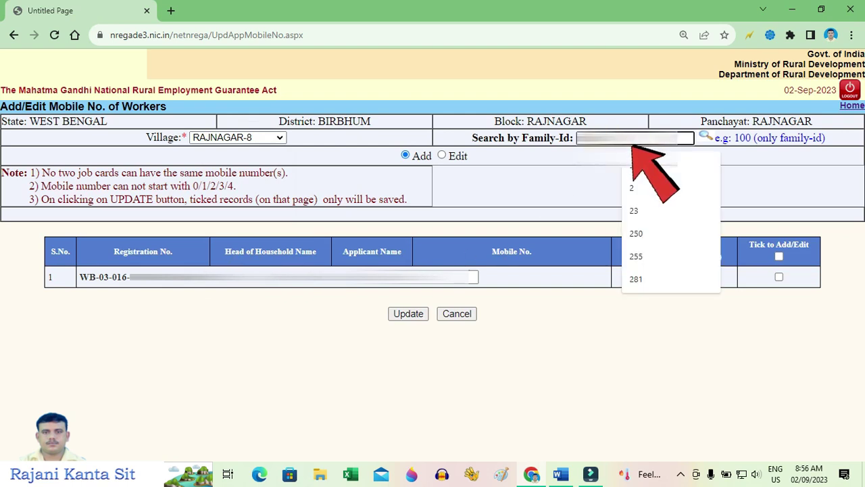
{"action": "key", "text": "Escape"}
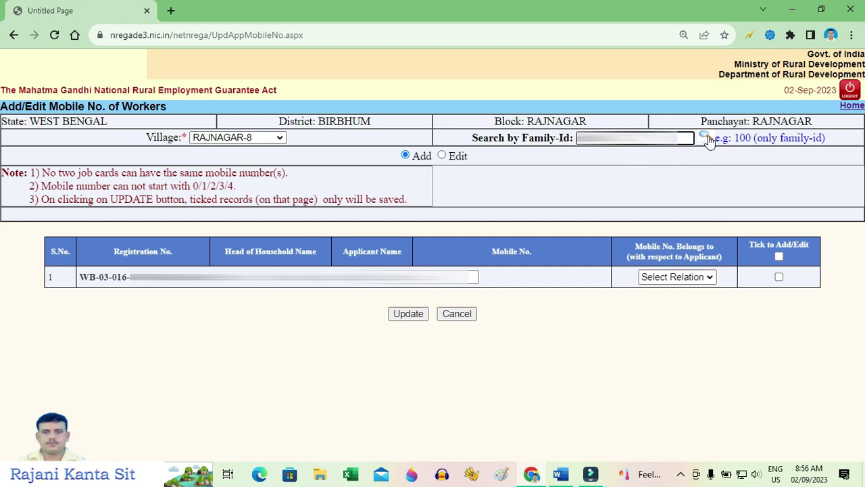
{"action": "left_click", "coordinate": [705, 138]}
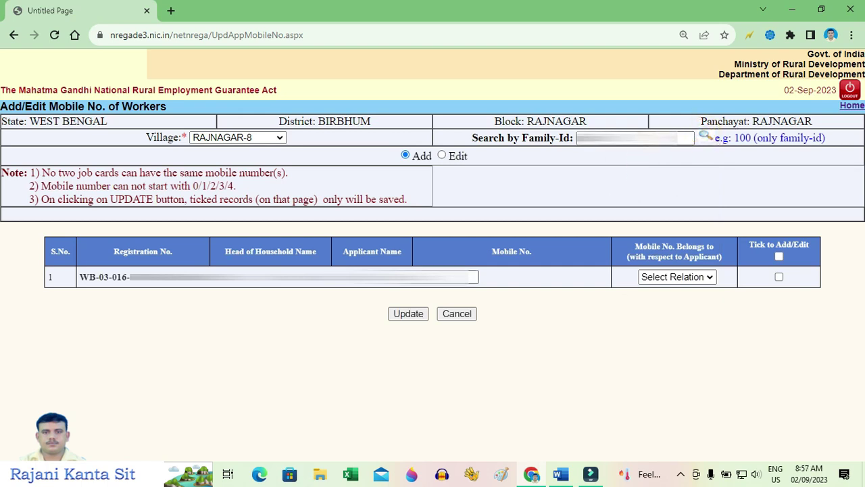
Enter the worker's mobile number with relation Self and save the ticked record
{"action": "left_click", "coordinate": [471, 278]}
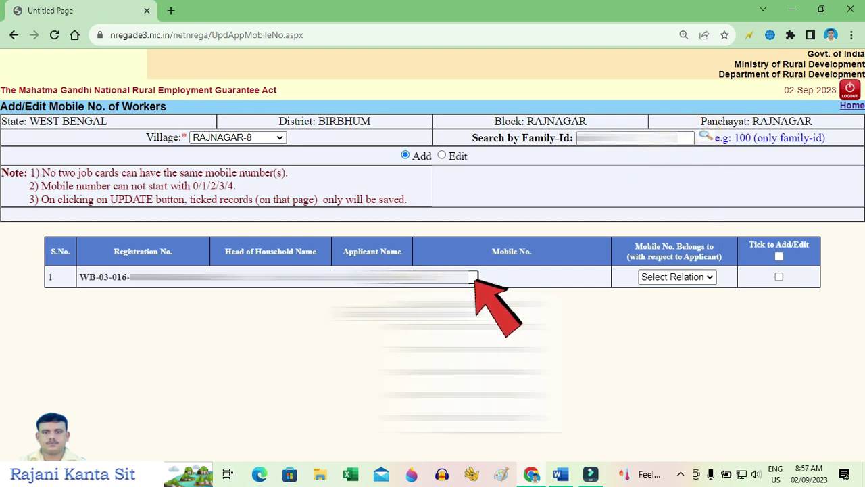
{"action": "key", "text": "Escape"}
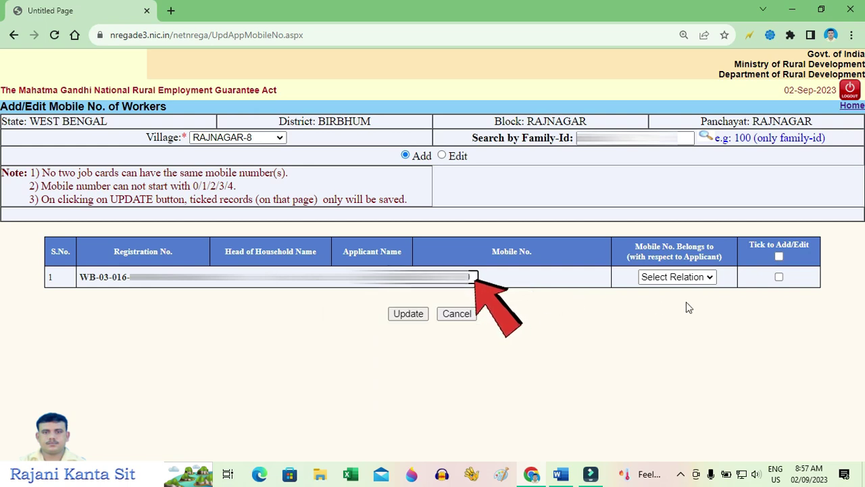
{"action": "left_click", "coordinate": [681, 278]}
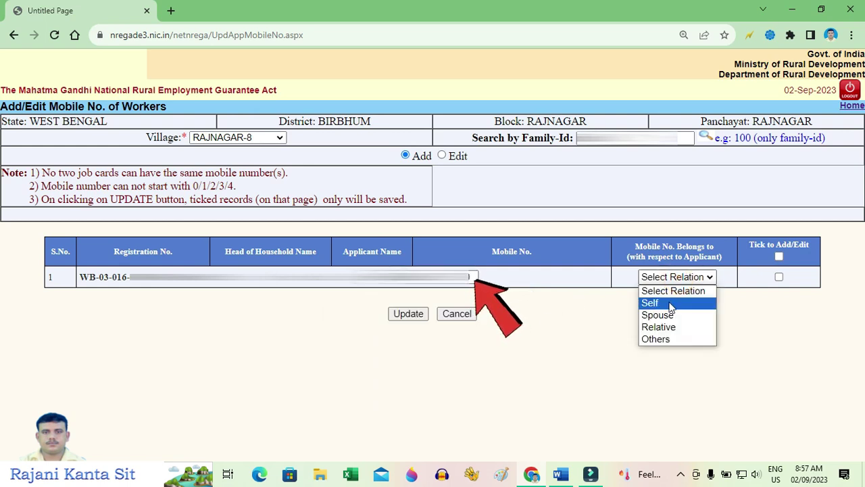
{"action": "left_click", "coordinate": [671, 306]}
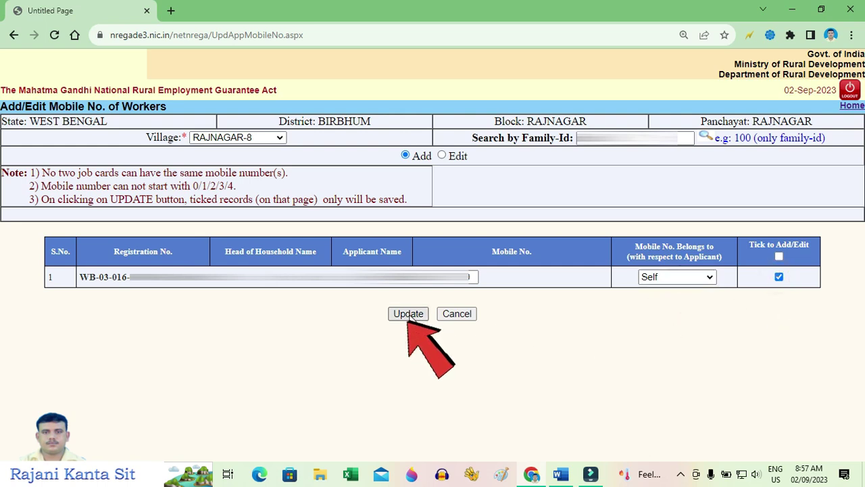
{"action": "left_click", "coordinate": [408, 315]}
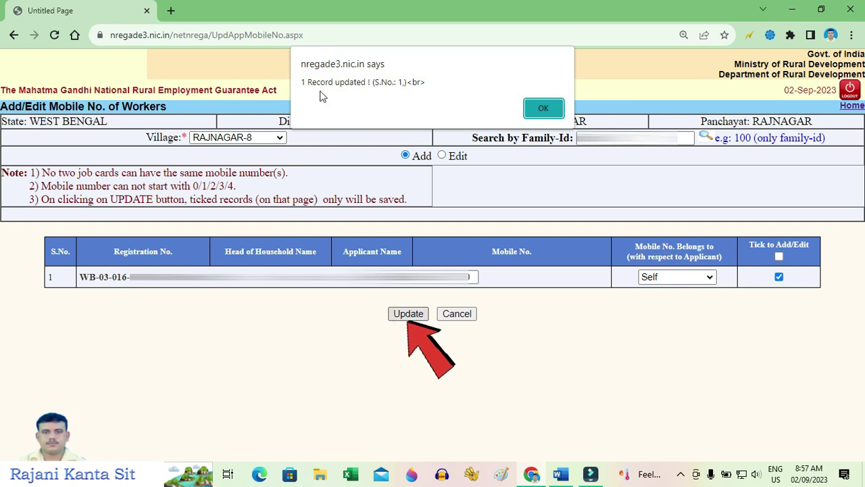
Acknowledge the '1 Record updated!' alert confirming the worker's mobile number was saved
{"action": "left_click", "coordinate": [547, 110]}
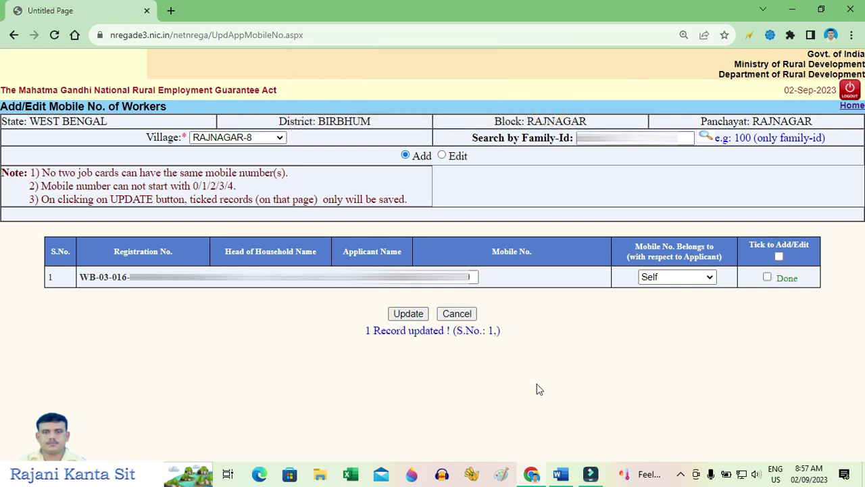